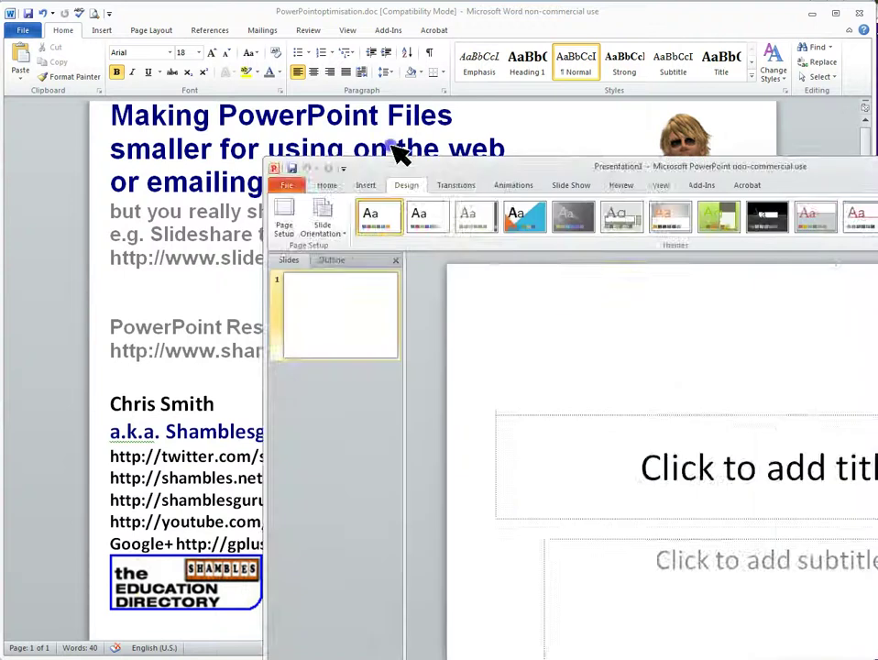
{"action": "double_click", "coordinate": [398, 156]}
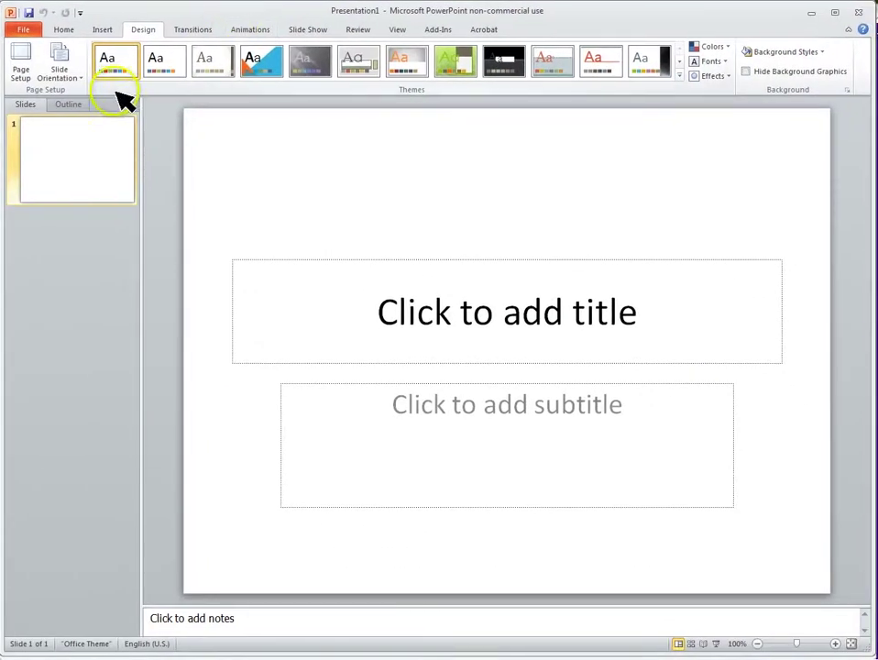
{"action": "left_click", "coordinate": [20, 29]}
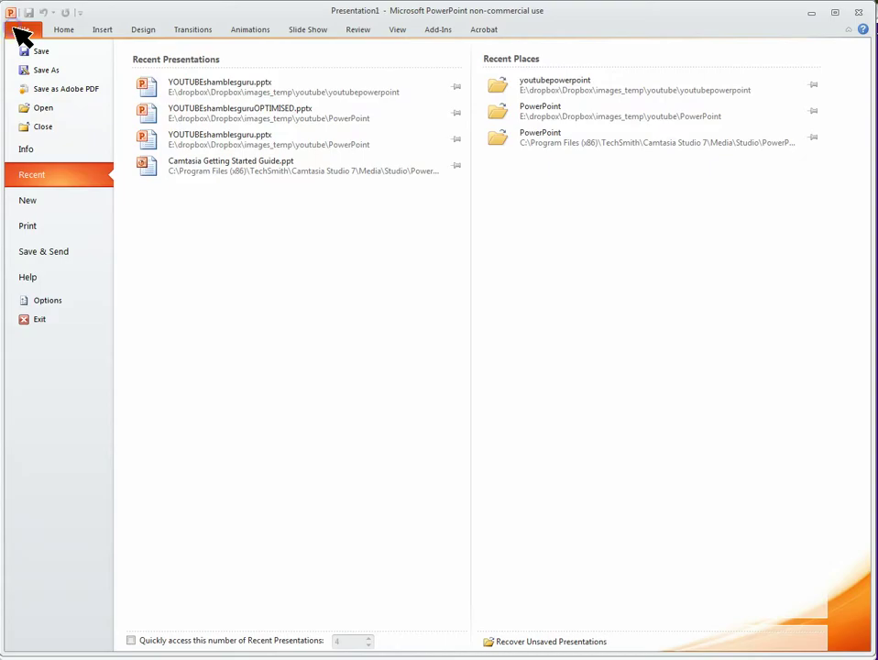
{"action": "left_click", "coordinate": [55, 281]}
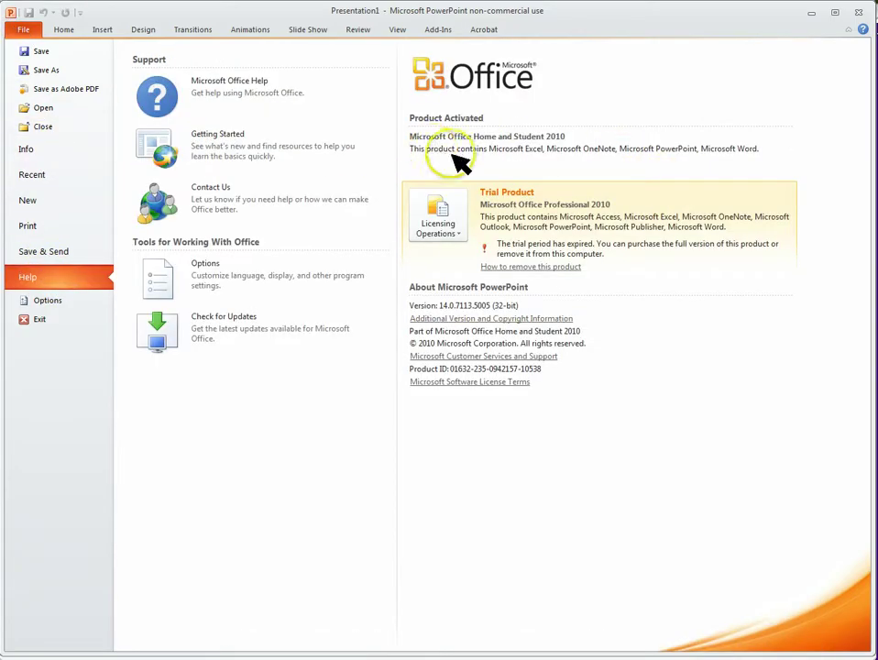
{"action": "left_click", "coordinate": [487, 139]}
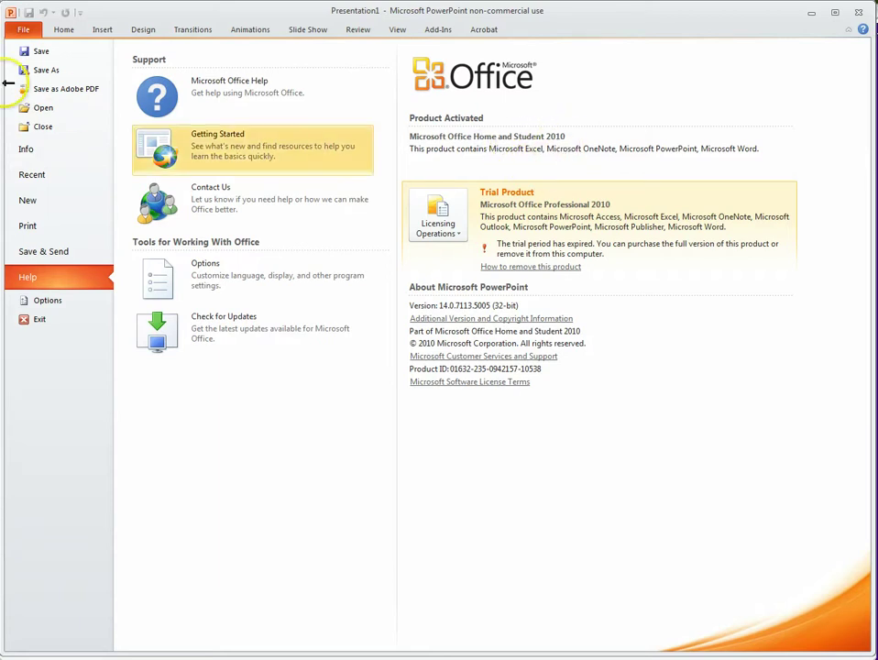
{"action": "left_click", "coordinate": [64, 33]}
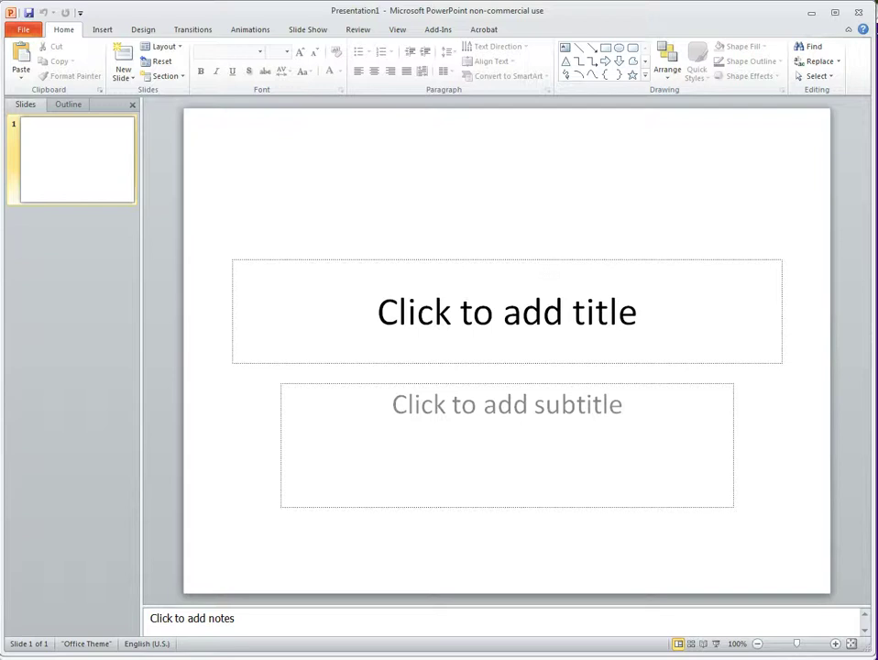
Check that YOUTUBEshamblesguru.pptx is 102 MB in Explorer, then open it in PowerPoint
{"action": "left_click_drag", "start_coordinate": [877, 36], "coordinate": [325, 153]}
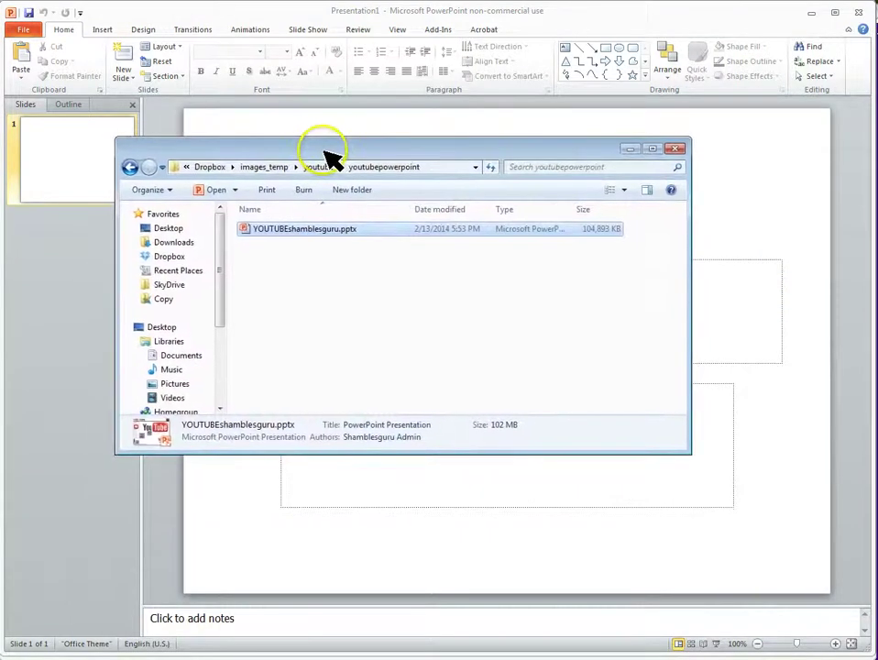
{"action": "left_click", "coordinate": [605, 232]}
{"action": "double_click", "coordinate": [258, 234]}
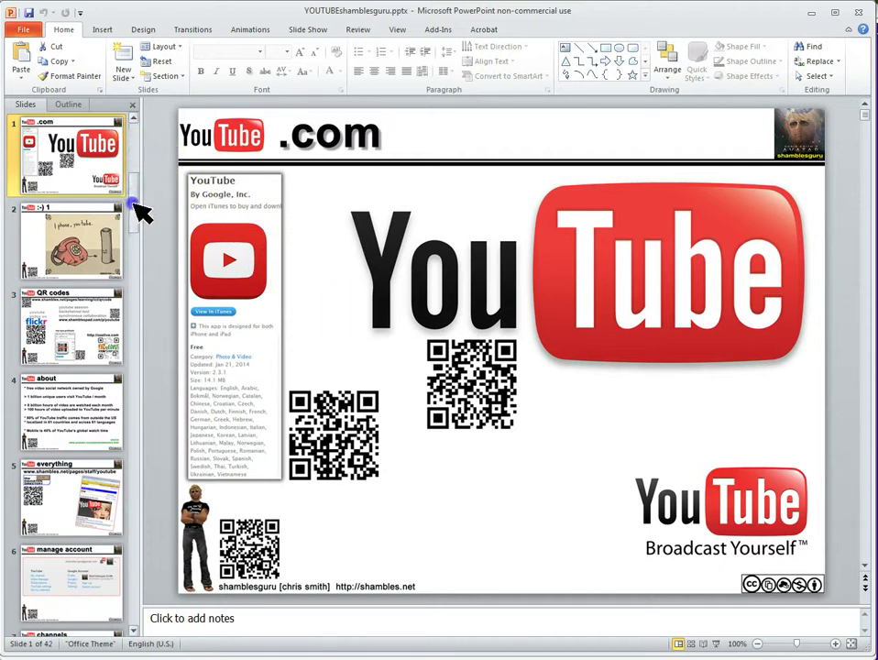
Scroll through the 42 slides, then select the large YouTube logo picture on slide 1
{"action": "left_click_drag", "start_coordinate": [139, 202], "coordinate": [141, 298]}
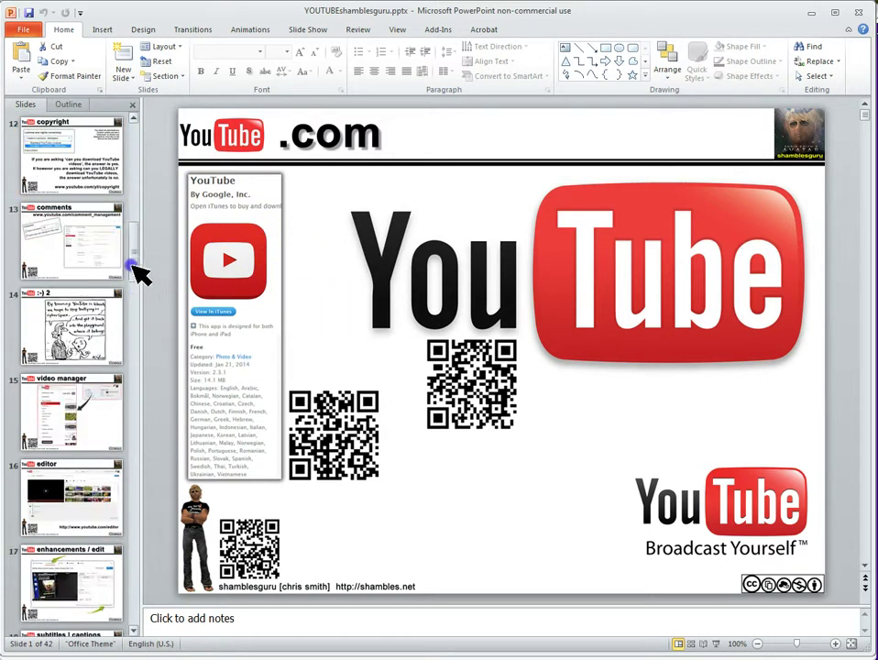
{"action": "left_click_drag", "start_coordinate": [154, 156], "coordinate": [153, 143]}
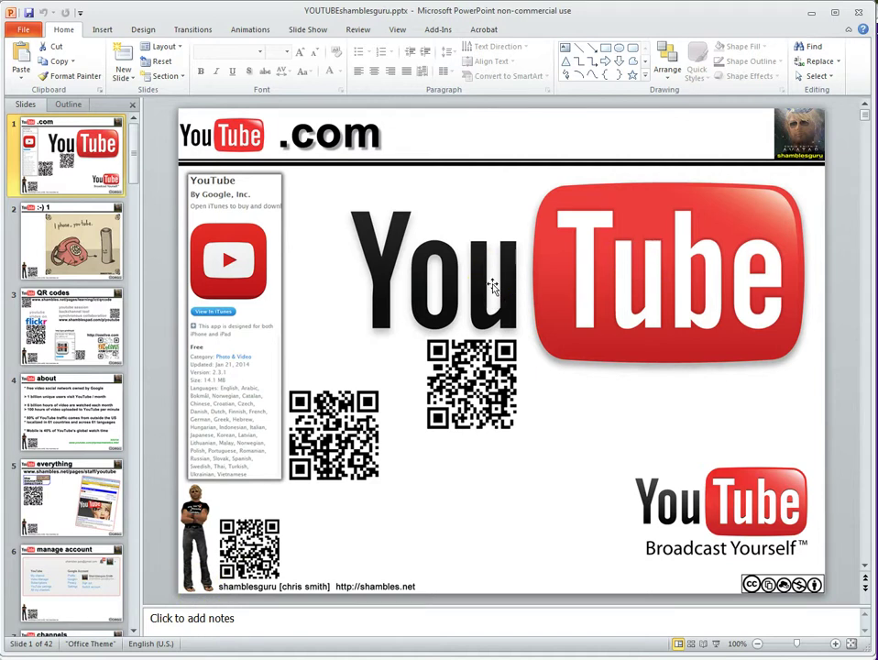
{"action": "left_click", "coordinate": [643, 263]}
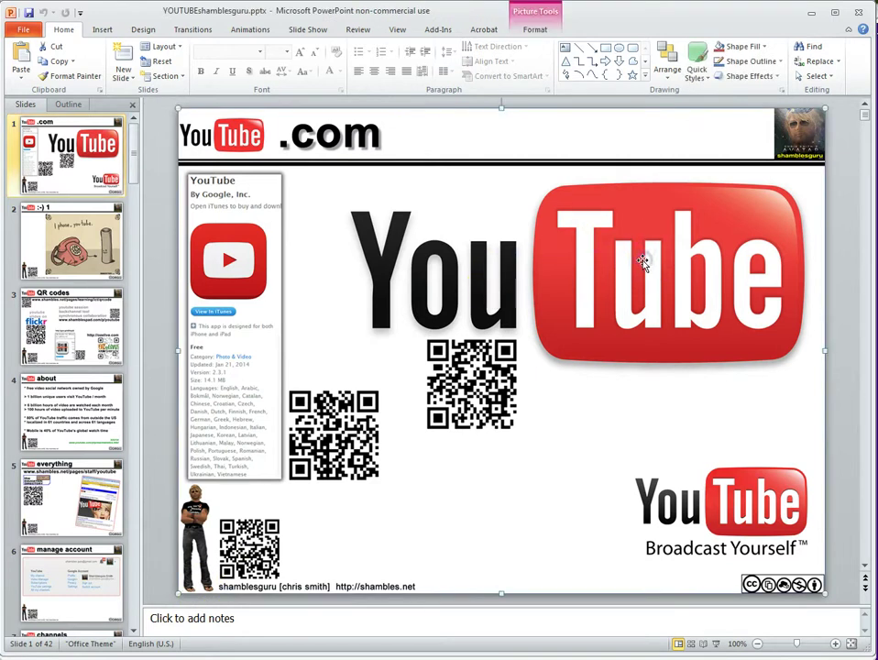
Open Compress Pictures from the Picture Tools Format tab for the selected logo
{"action": "left_click", "coordinate": [535, 29]}
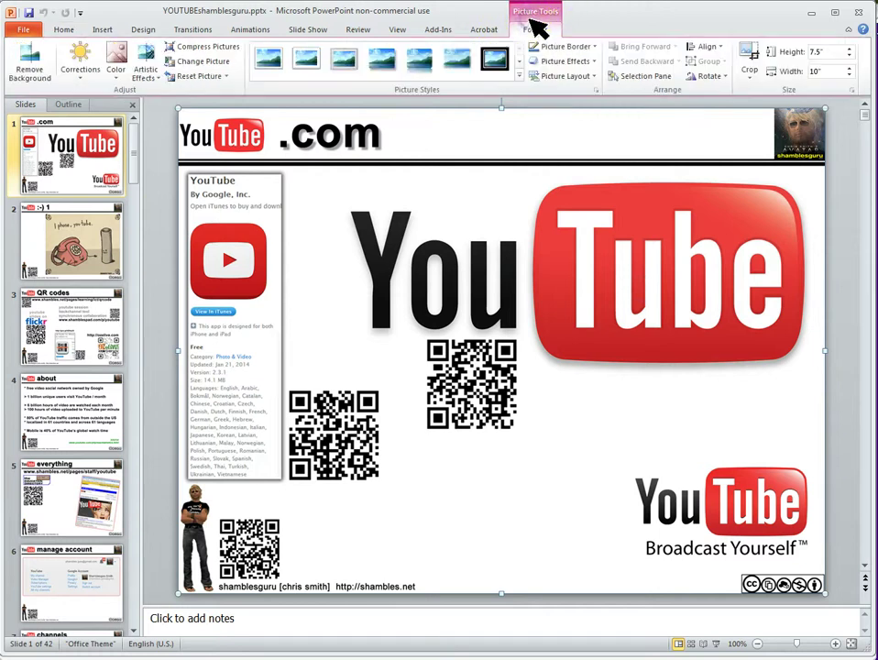
{"action": "left_click", "coordinate": [207, 48]}
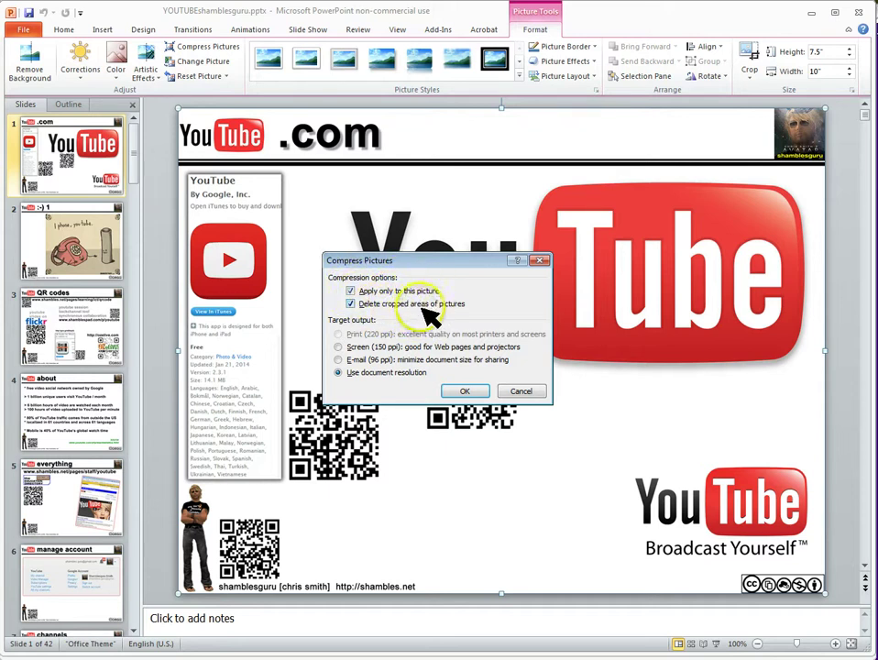
Untick 'Apply only to this picture', choose Screen (150 ppi), and run the compression
{"action": "left_click", "coordinate": [352, 291]}
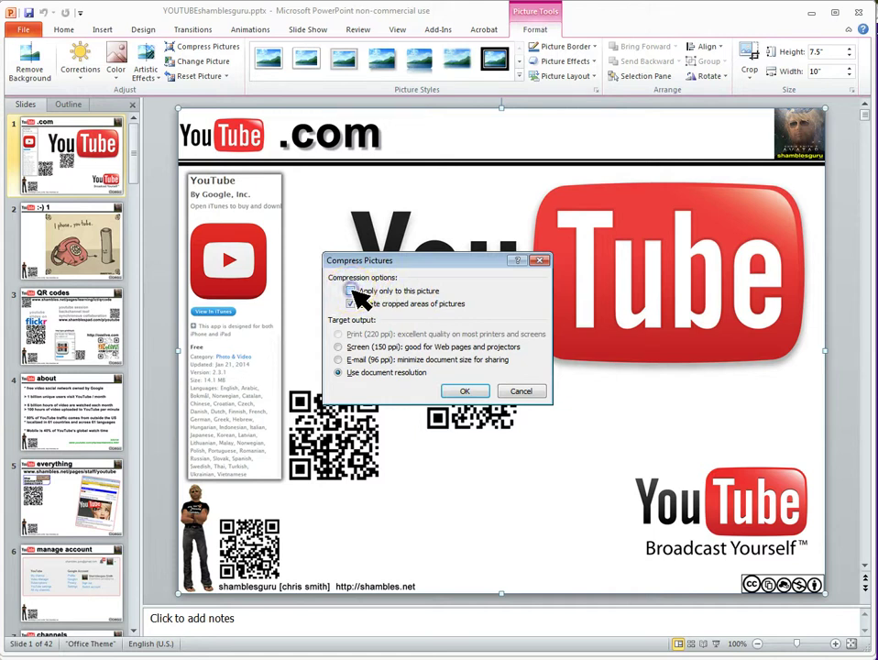
{"action": "left_click", "coordinate": [338, 348]}
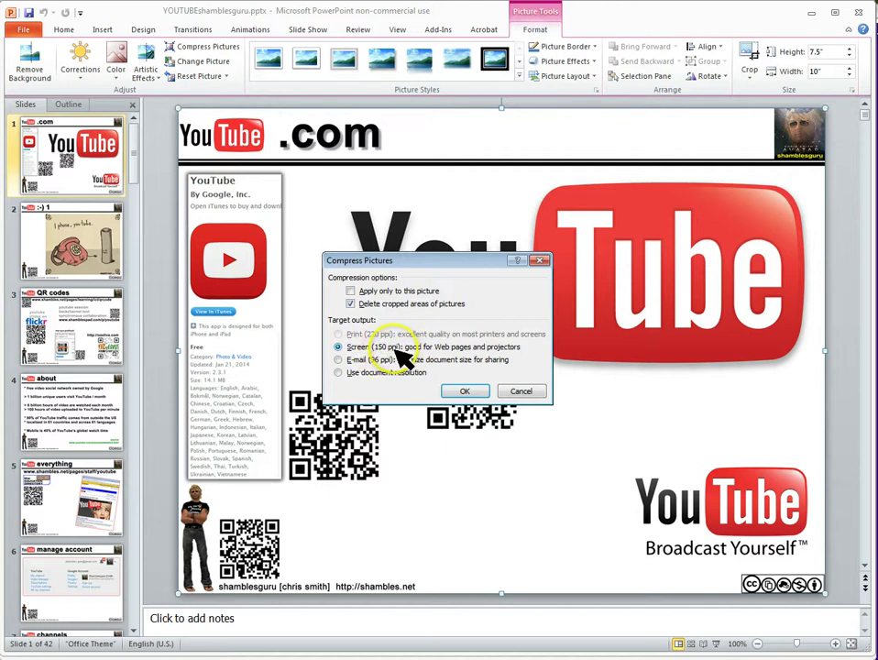
{"action": "left_click", "coordinate": [468, 392]}
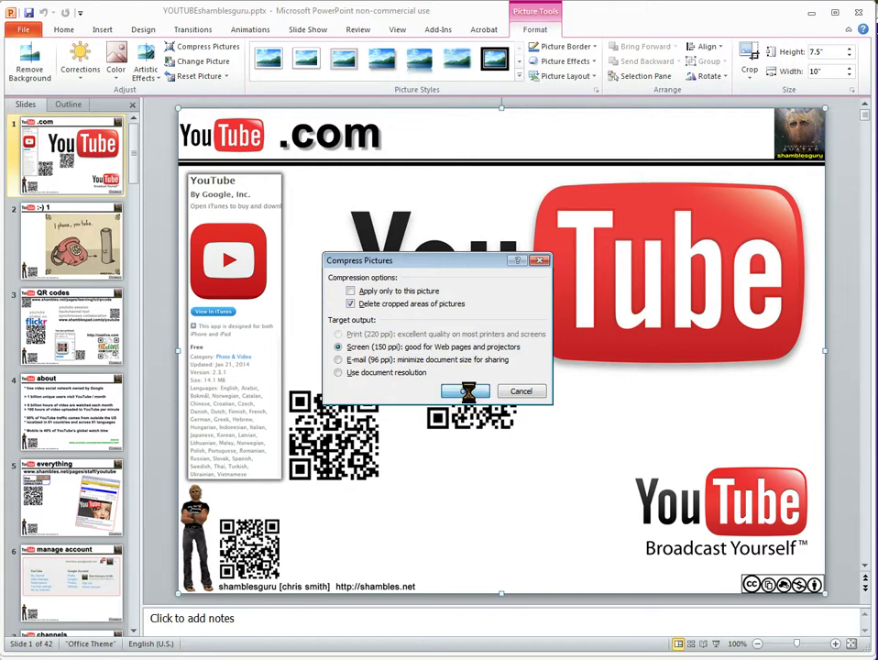
{"action": "left_click", "coordinate": [451, 392]}
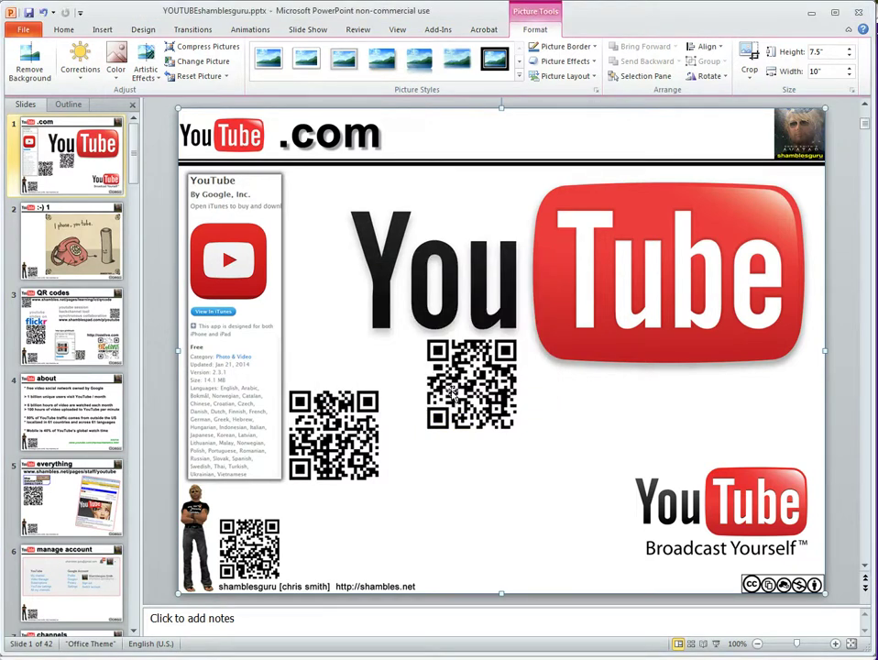
Save a copy named YOUTUBEshamblesguruOptimised.pptx in the youtubepowerpoint folder
{"action": "left_click", "coordinate": [324, 348]}
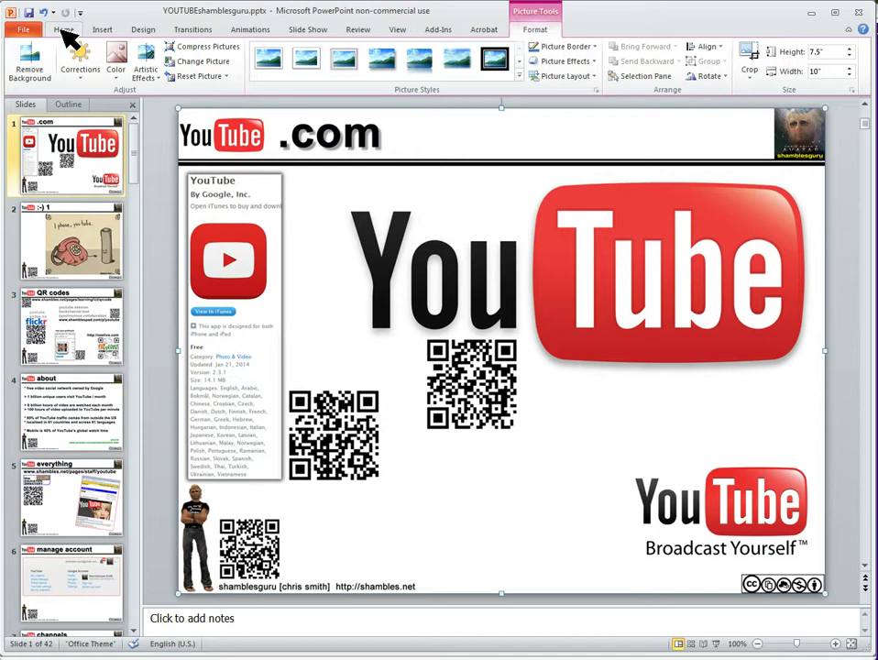
{"action": "left_click", "coordinate": [23, 28]}
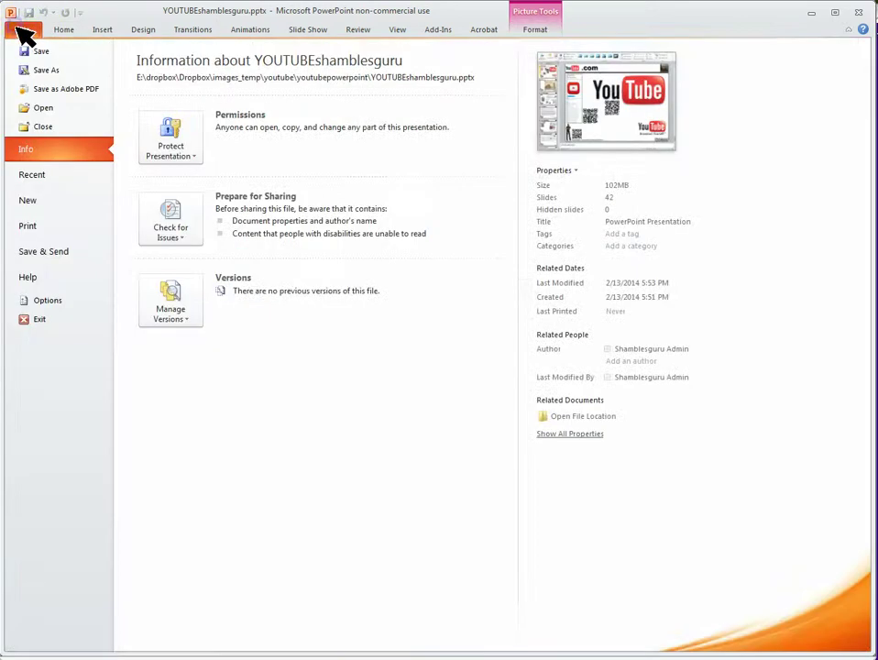
{"action": "left_click", "coordinate": [37, 52]}
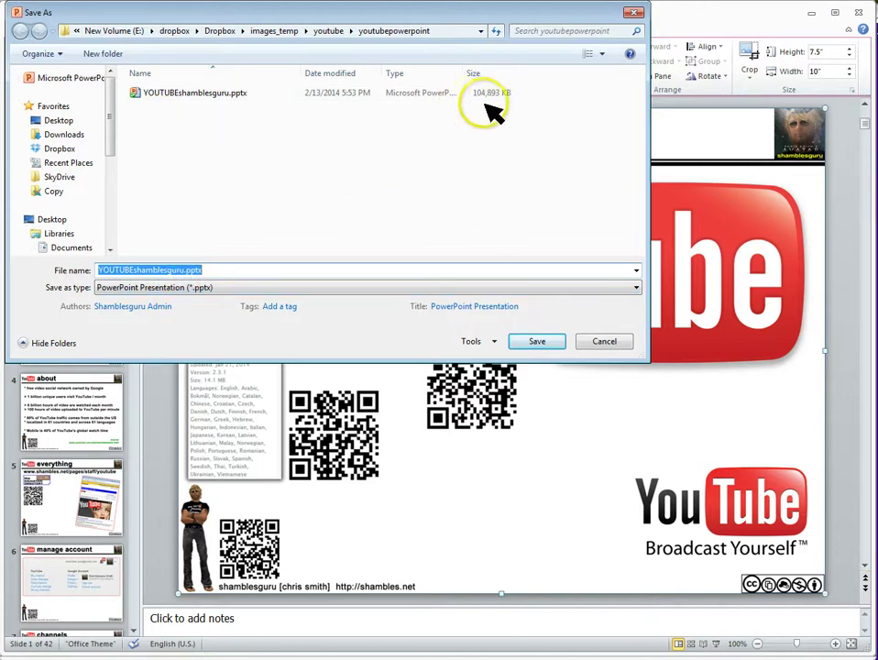
{"action": "left_click", "coordinate": [183, 269]}
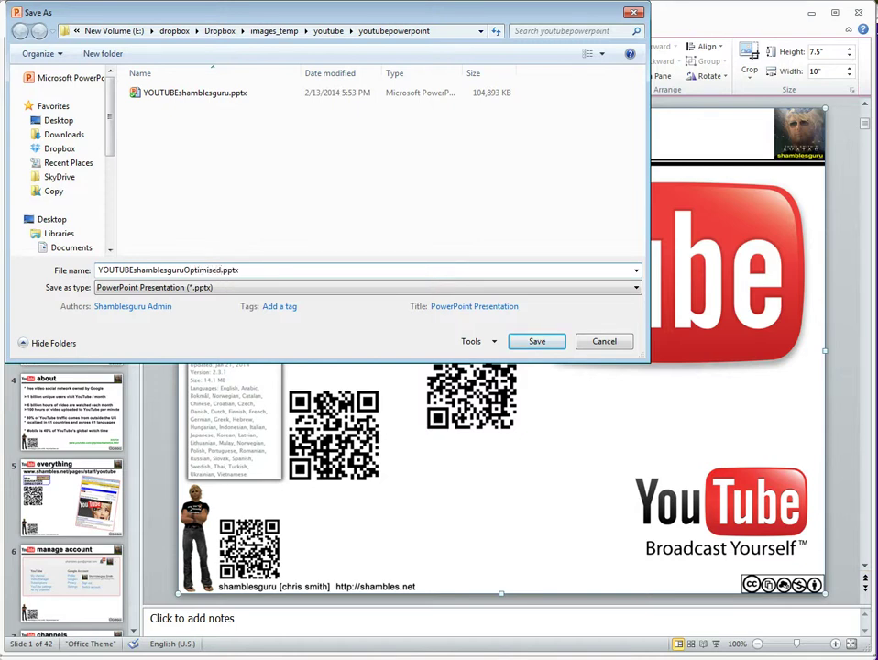
{"action": "left_click", "coordinate": [539, 347]}
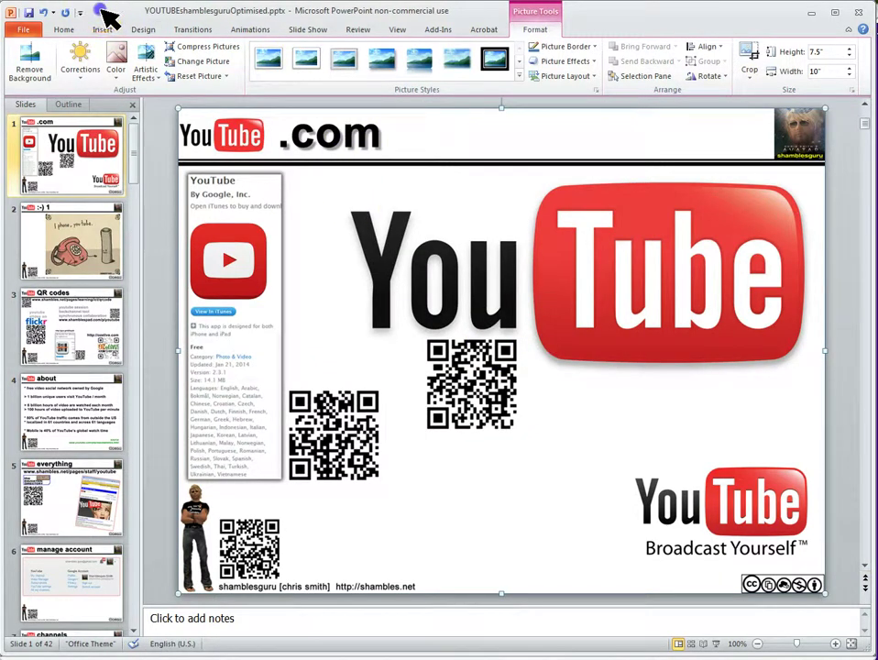
Compare the Optimised copy's 31,256 KB with the original's 104,893 KB in Explorer, then move Explorer away
{"action": "left_click_drag", "start_coordinate": [112, 15], "coordinate": [877, 155]}
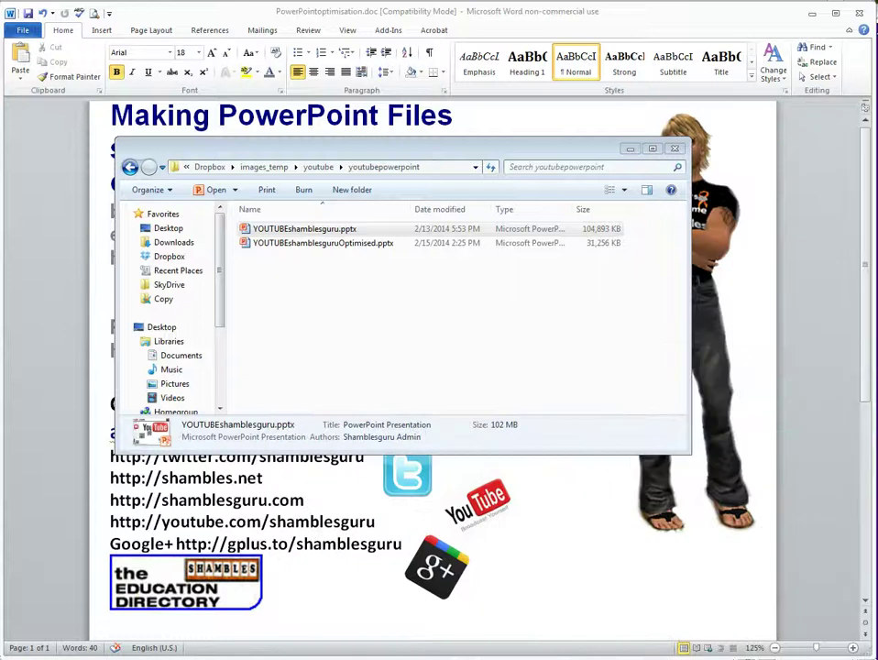
{"action": "left_click_drag", "start_coordinate": [363, 152], "coordinate": [376, 203]}
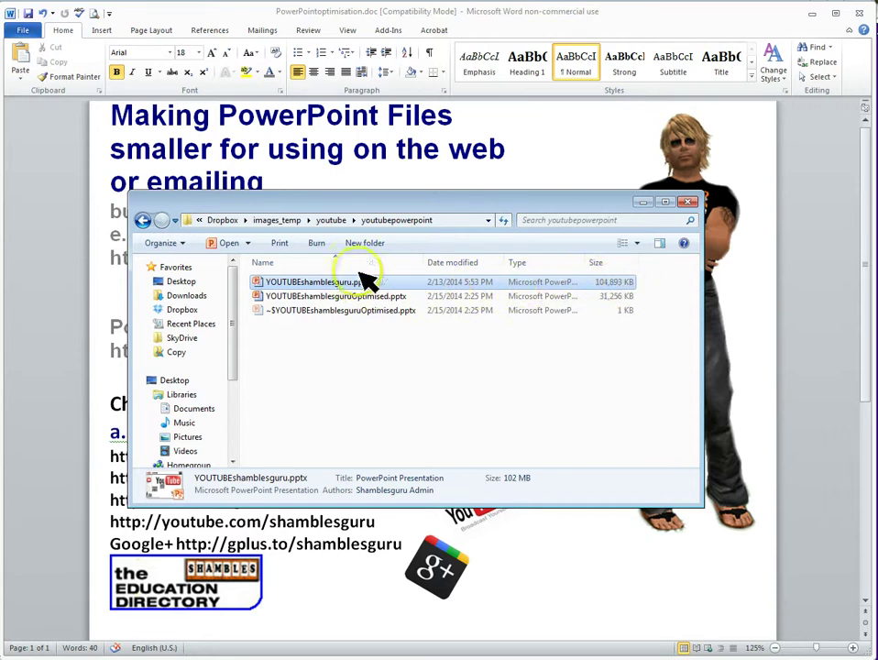
{"action": "mouse_move", "coordinate": [274, 300]}
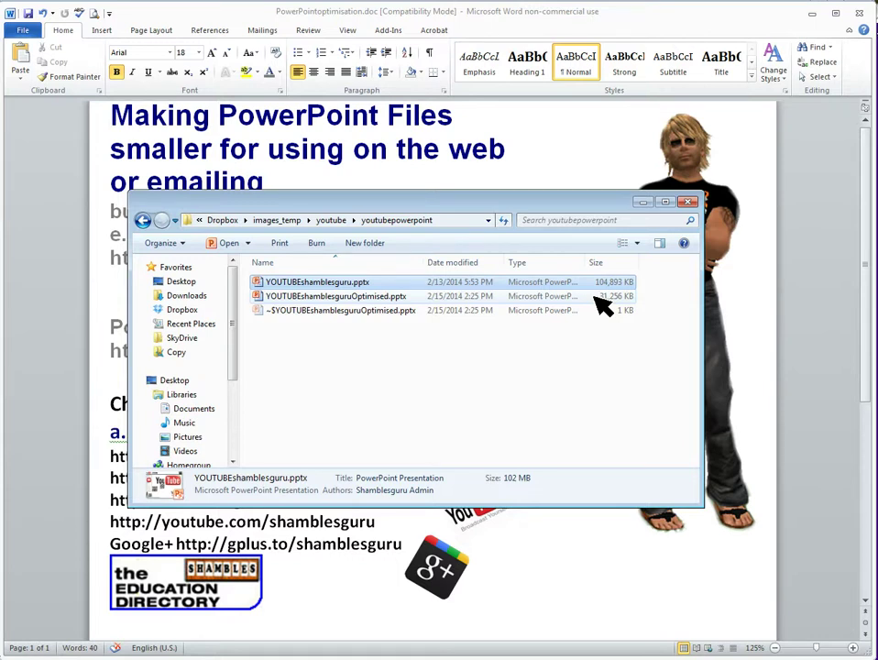
{"action": "left_click", "coordinate": [294, 296]}
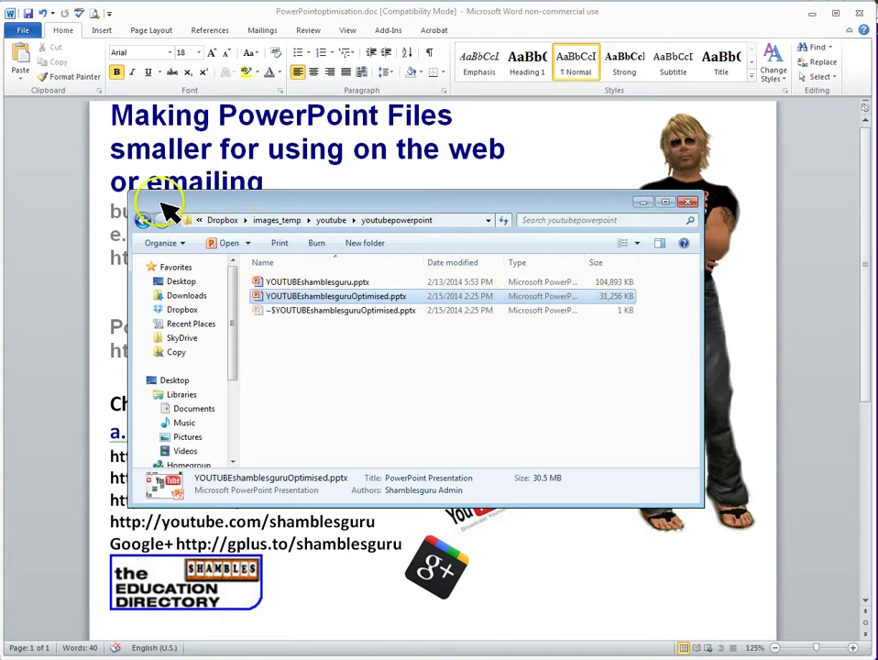
{"action": "left_click_drag", "start_coordinate": [165, 208], "coordinate": [275, 250]}
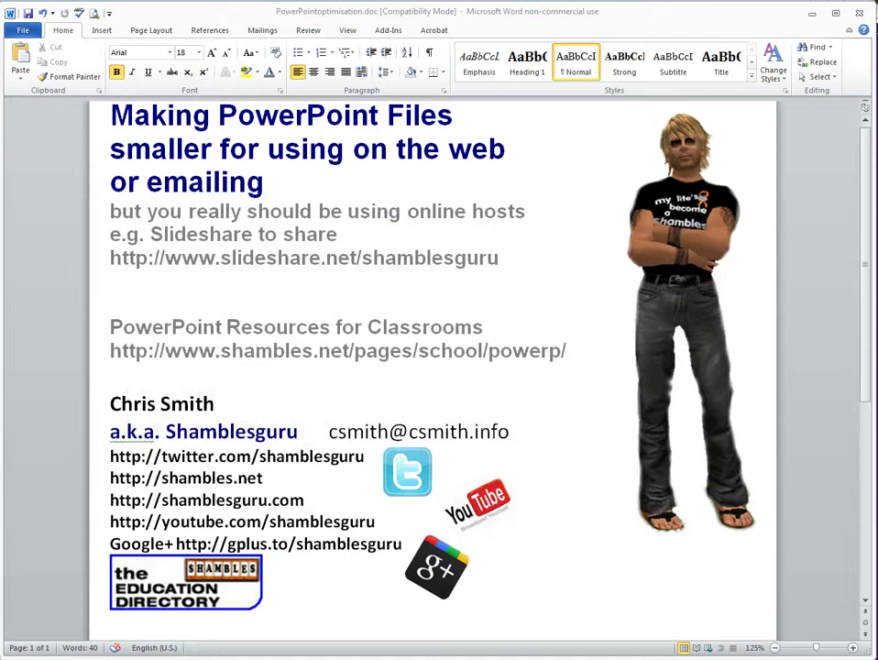
Move Word aside, bring Chrome forward, and scroll the shambles.net Powerpoint (Microsoft) page
{"action": "double_click", "coordinate": [781, 16]}
{"action": "left_click_drag", "start_coordinate": [769, 67], "coordinate": [229, 64]}
{"action": "left_click", "coordinate": [316, 141]}
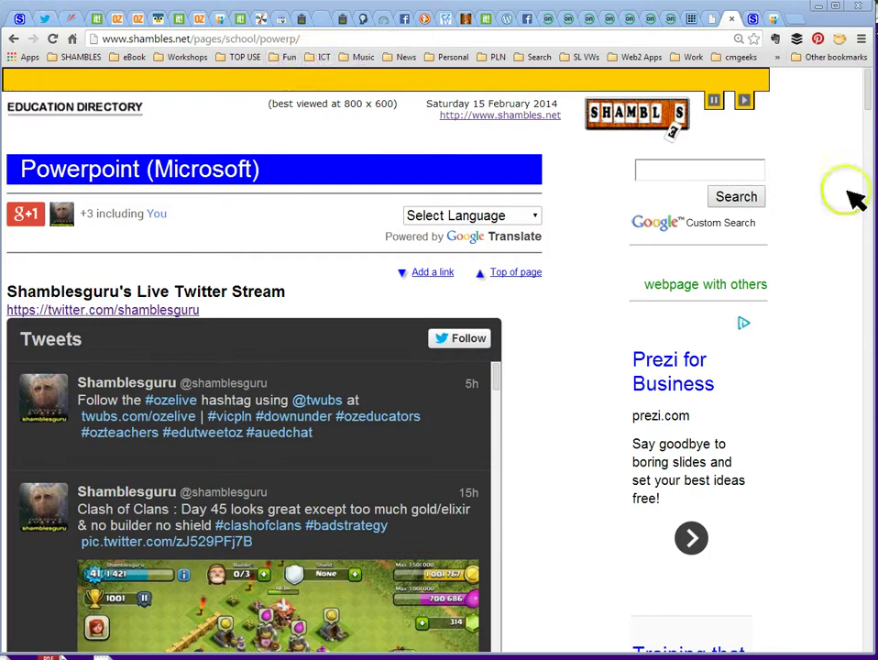
{"action": "left_click_drag", "start_coordinate": [863, 79], "coordinate": [848, 267]}
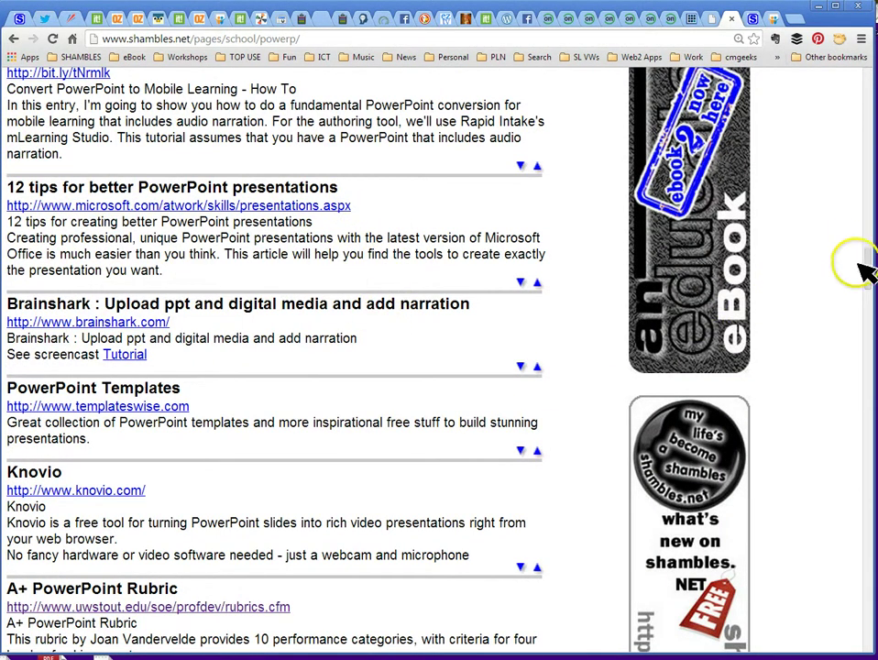
{"action": "left_click_drag", "start_coordinate": [867, 286], "coordinate": [854, 88]}
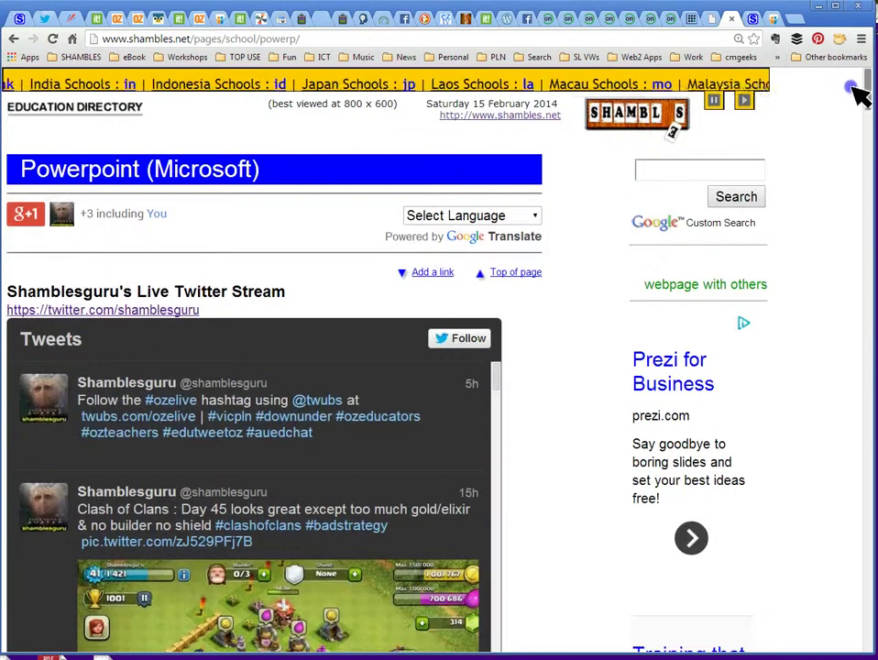
Switch to the Digital Storytelling tab and scroll its page
{"action": "left_click", "coordinate": [753, 20]}
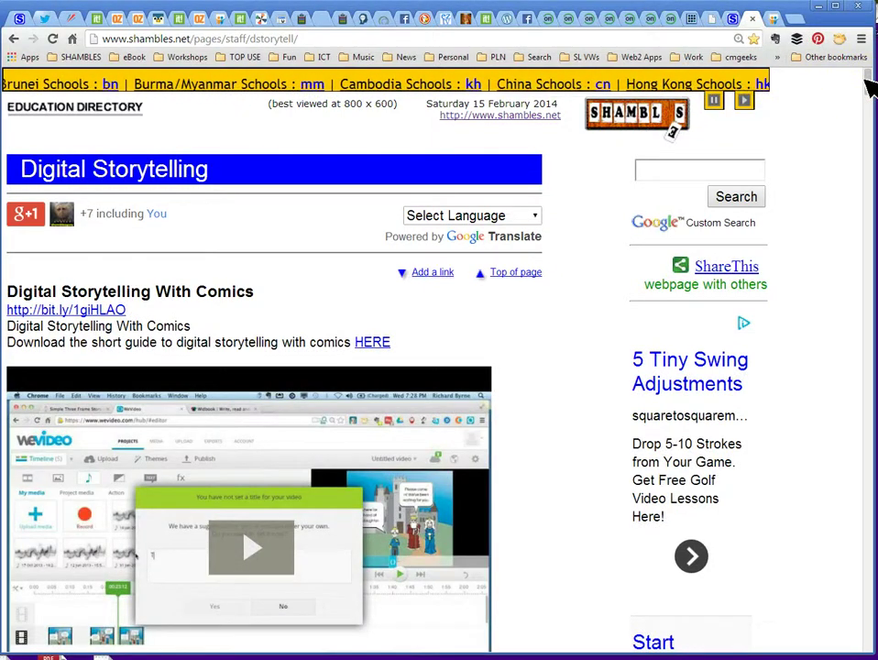
{"action": "mouse_move", "coordinate": [868, 82]}
{"action": "left_mouse_down"}
{"action": "mouse_move", "coordinate": [867, 99]}
{"action": "mouse_move", "coordinate": [868, 79]}
{"action": "left_mouse_up"}
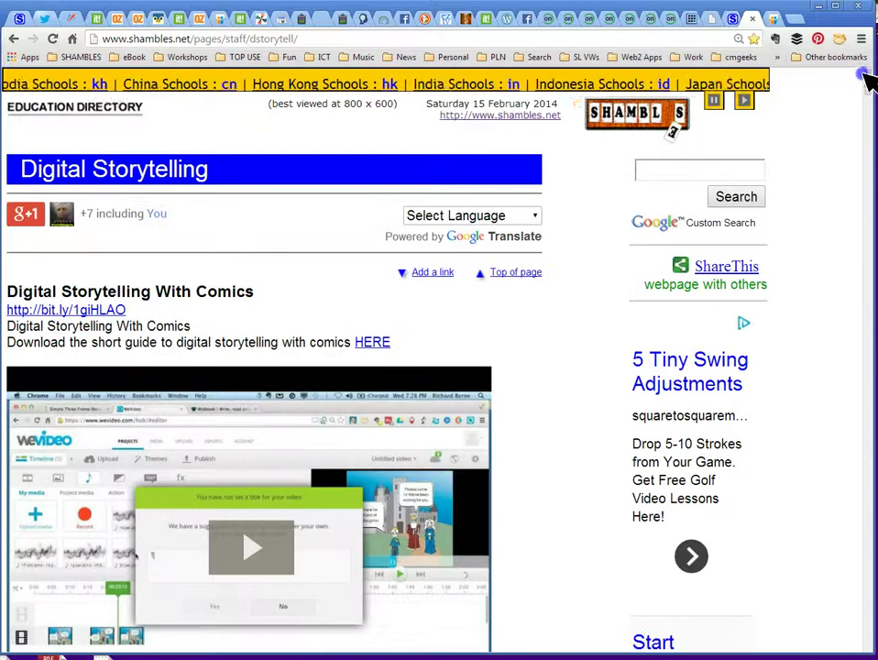